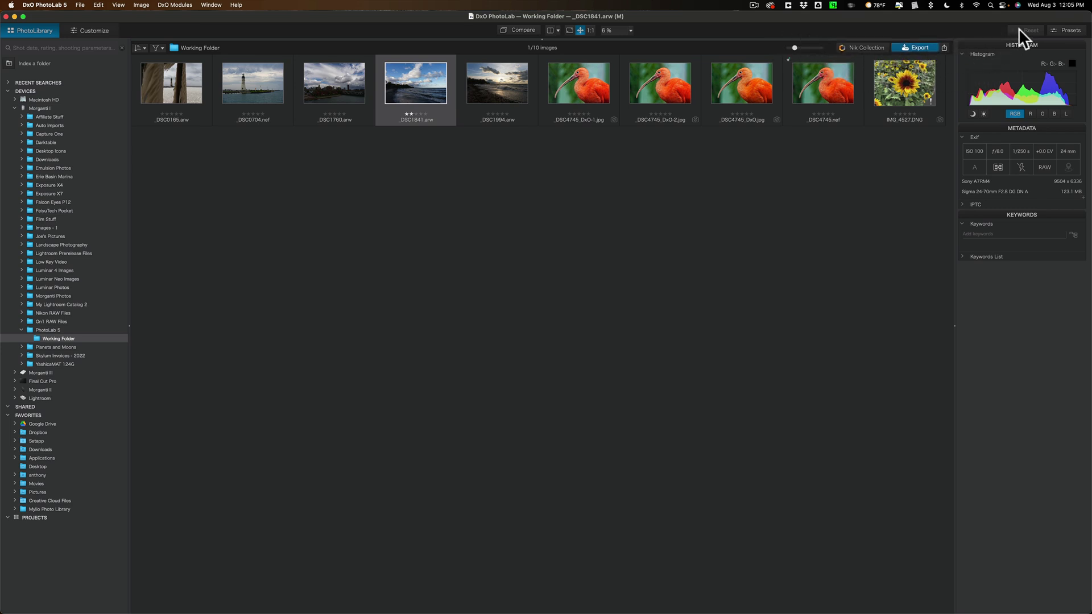
# Step: Preview and close the built-in HDR preset looks, then open _DSC1841.arw in Customize
pyautogui.click(1072, 30)
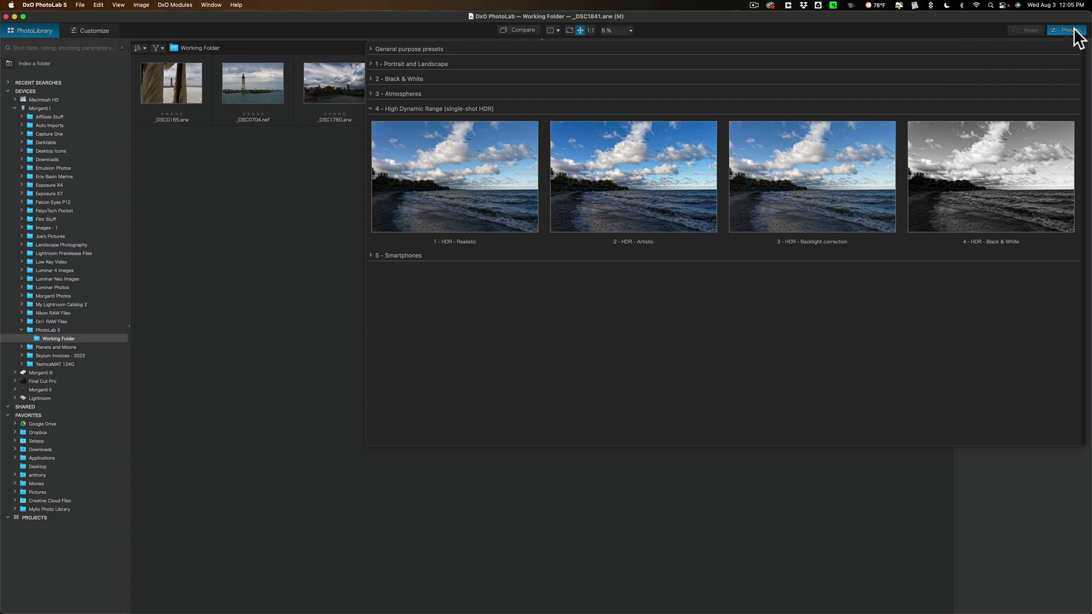
pyautogui.click(1073, 30)
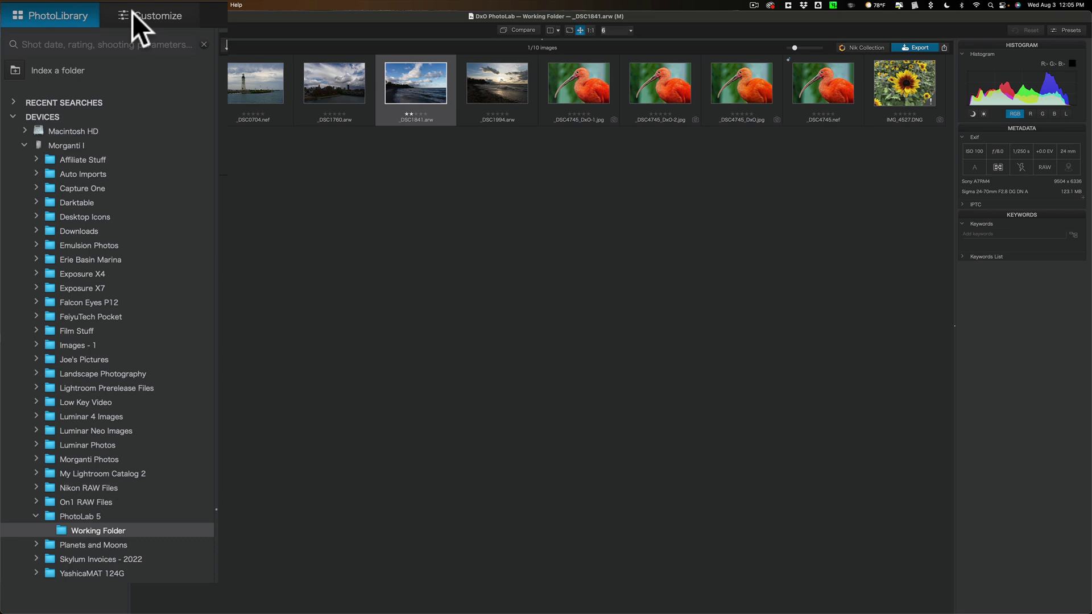
pyautogui.click(137, 15)
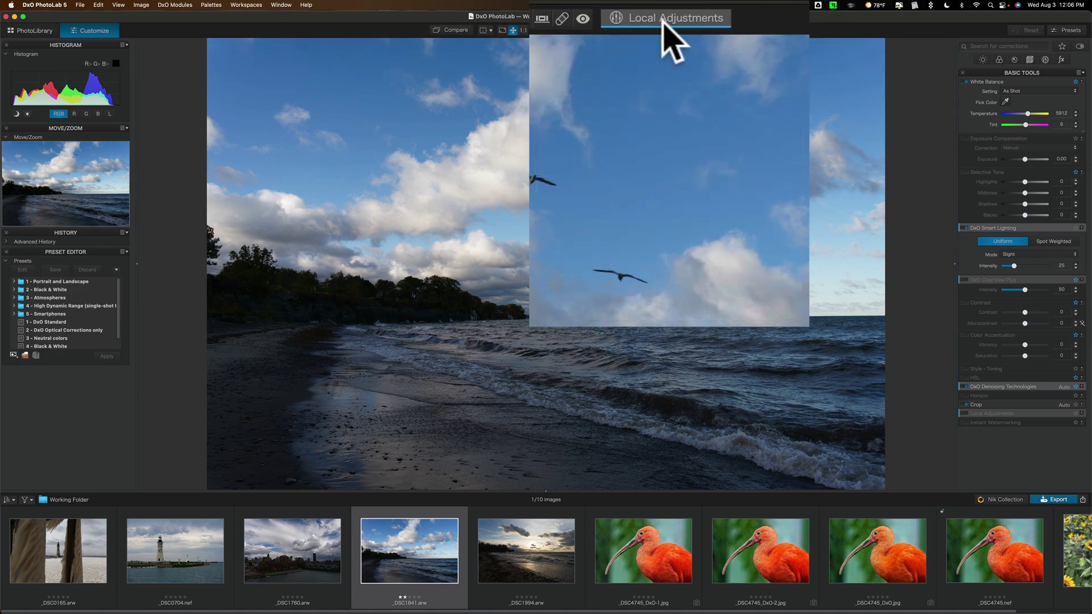
pyautogui.moveTo(660, 23)
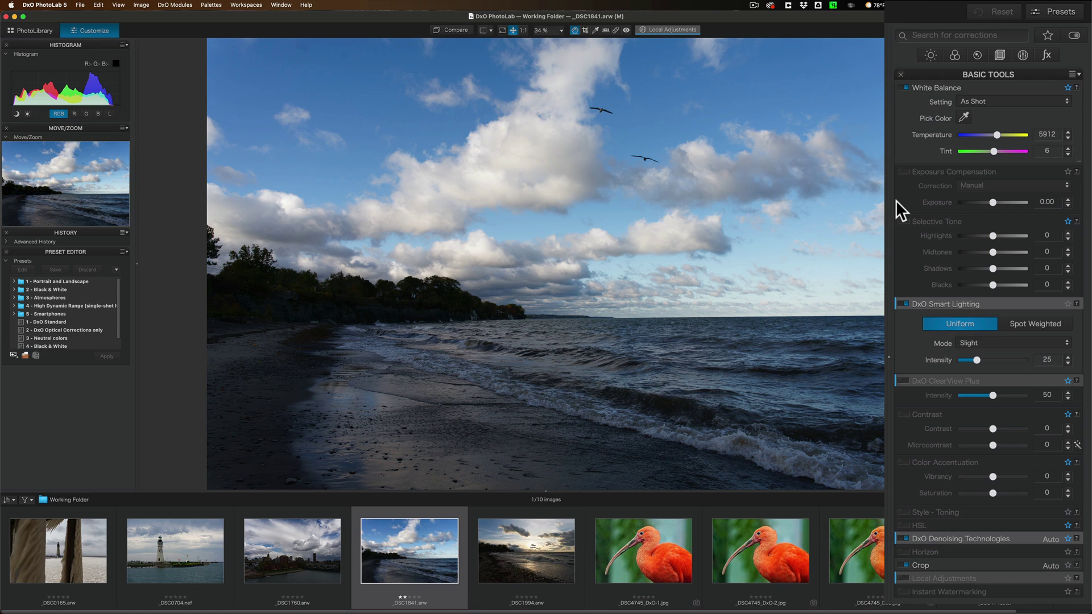
# Step: Browse the Light, Color, Detail, Geometry and Local Adjustments palettes, ending on Instant Watermarking
pyautogui.moveTo(976, 383)
pyautogui.click(930, 55)
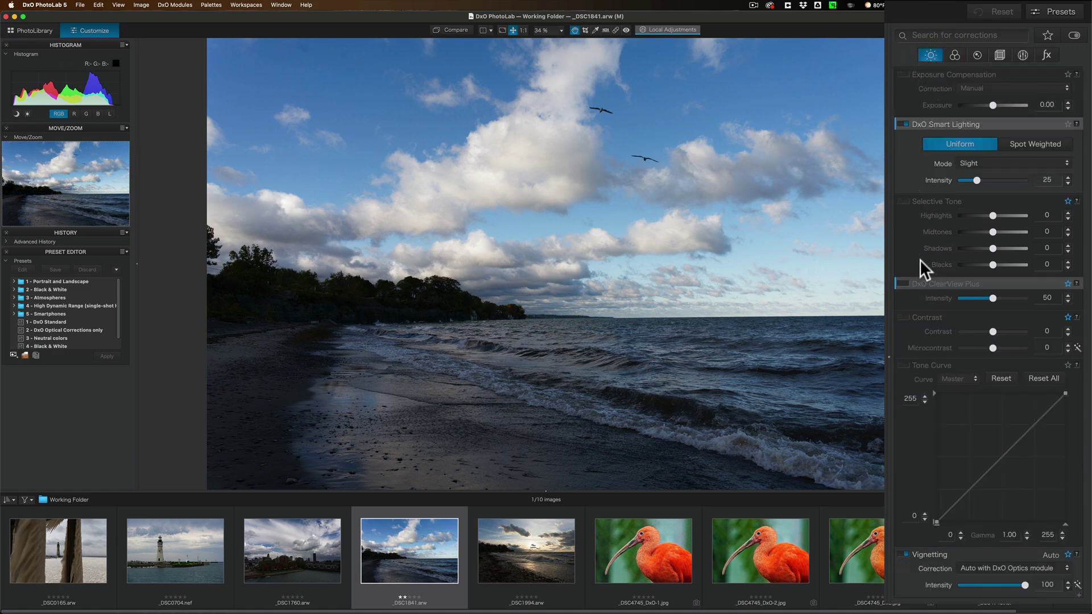
pyautogui.click(958, 54)
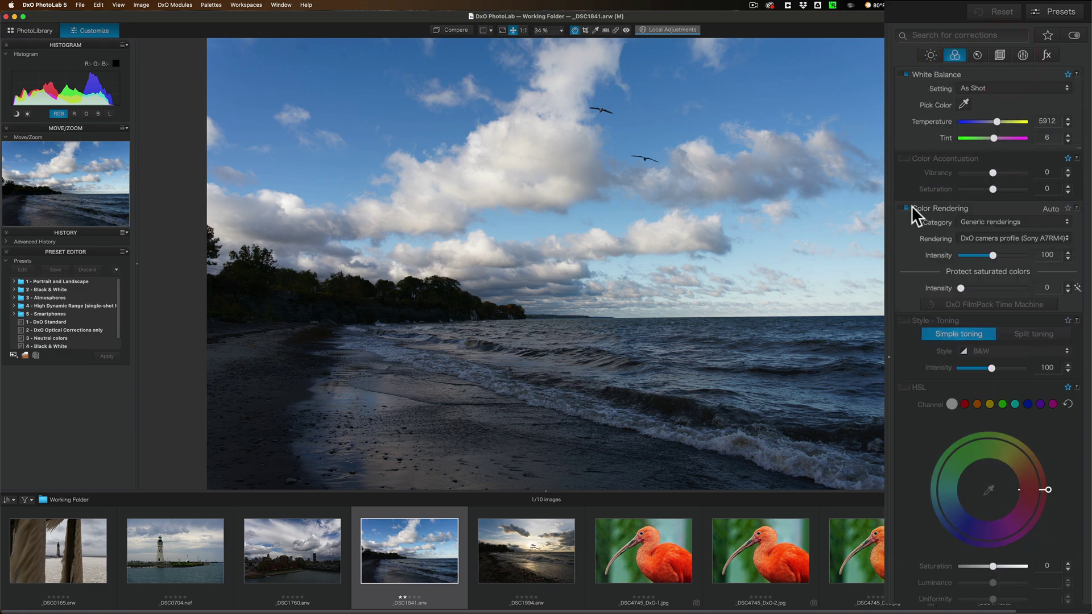
pyautogui.click(976, 52)
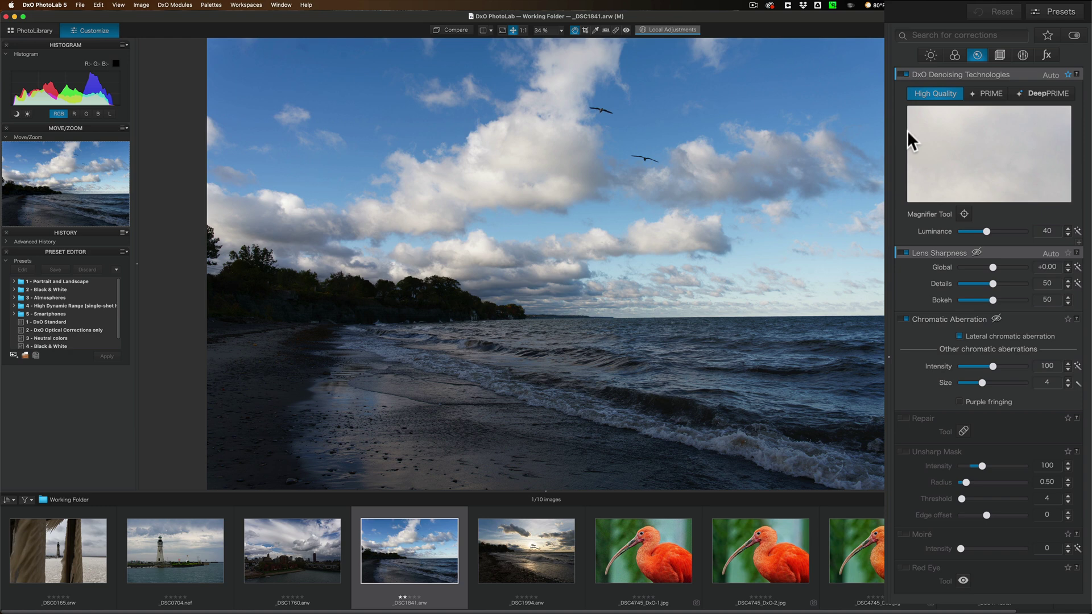
pyautogui.click(997, 54)
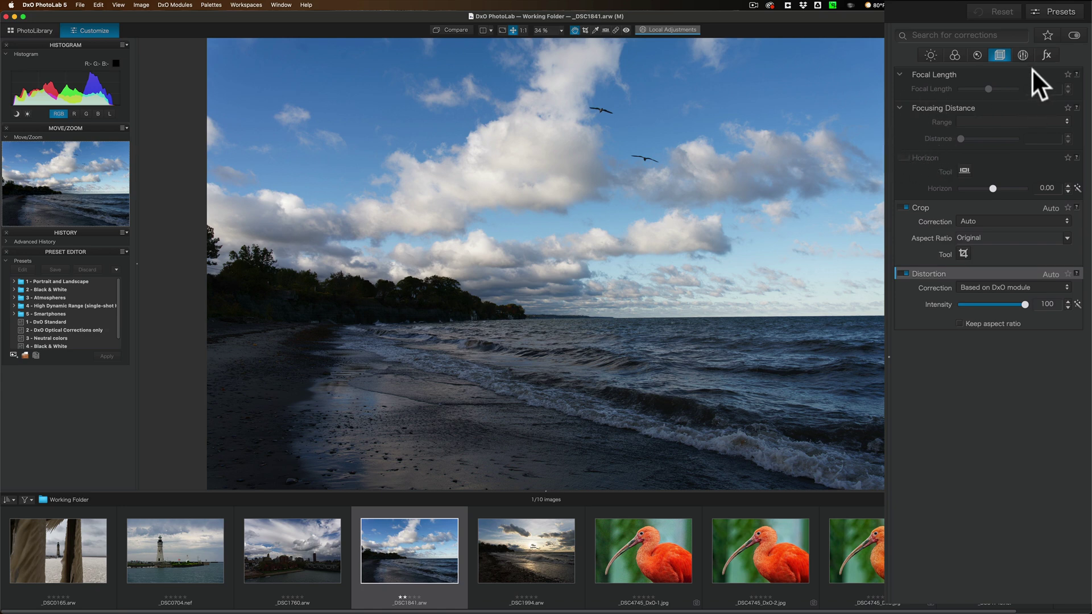
pyautogui.click(1024, 52)
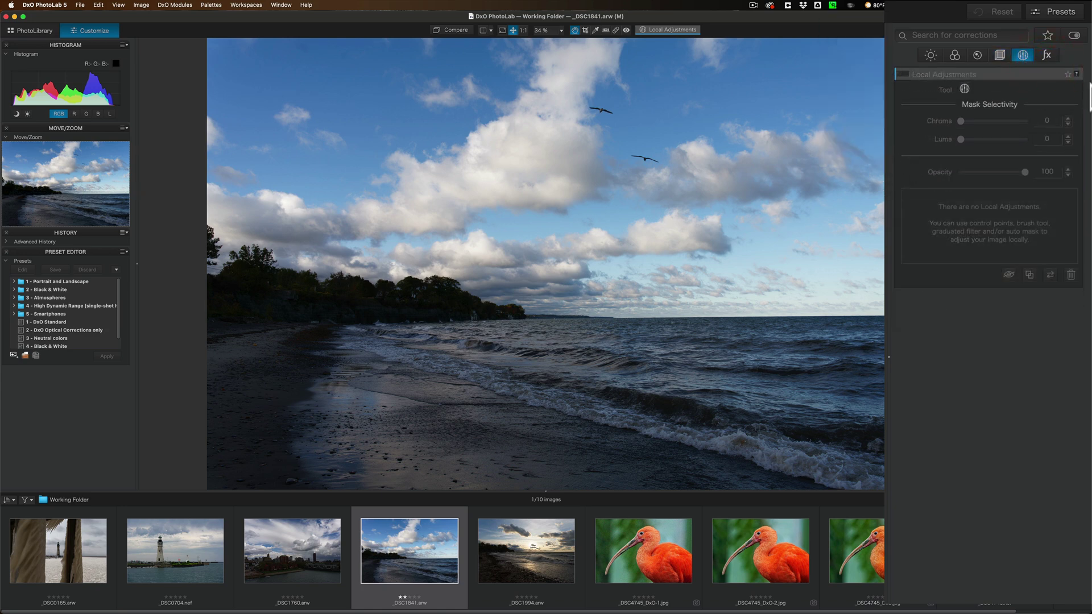
pyautogui.click(1046, 53)
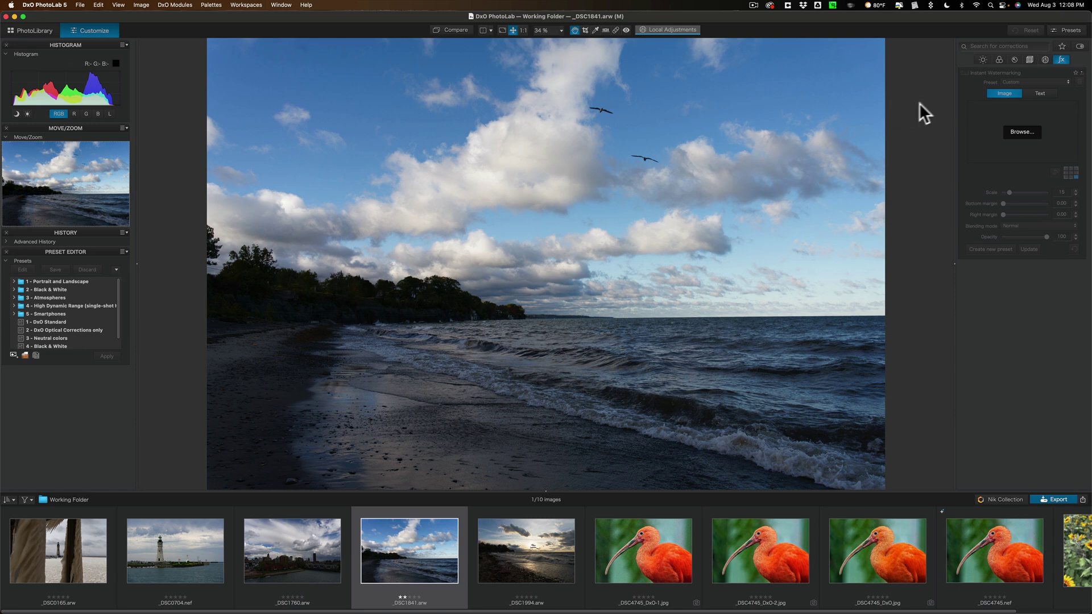
# Step: Cycle through the Light, Color, Detail, Geometry and Local Adjustments palettes, then restore Basic Tools
pyautogui.click(982, 59)
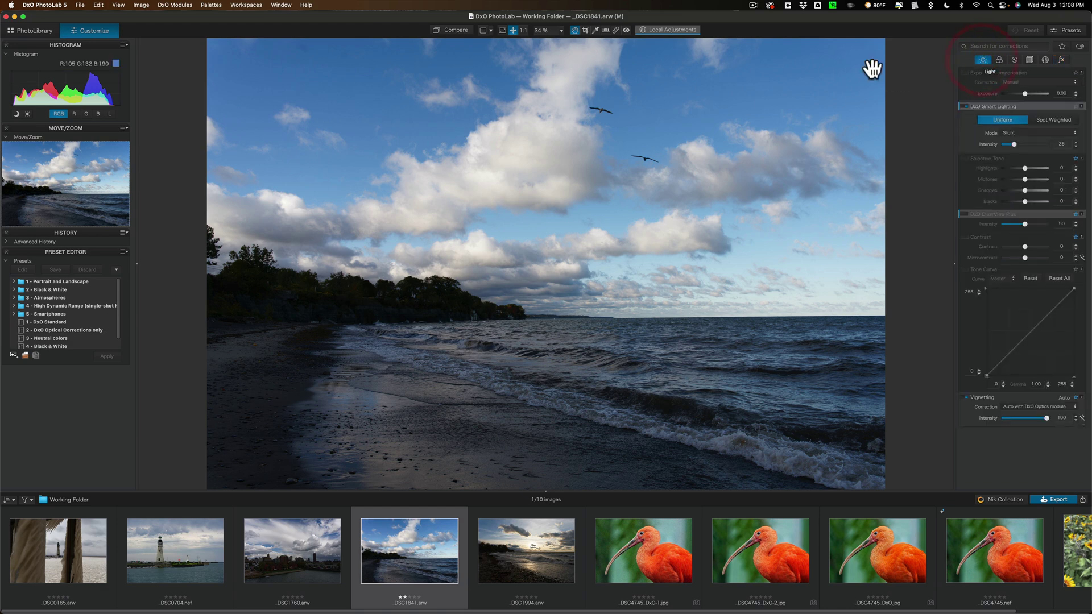
pyautogui.click(999, 59)
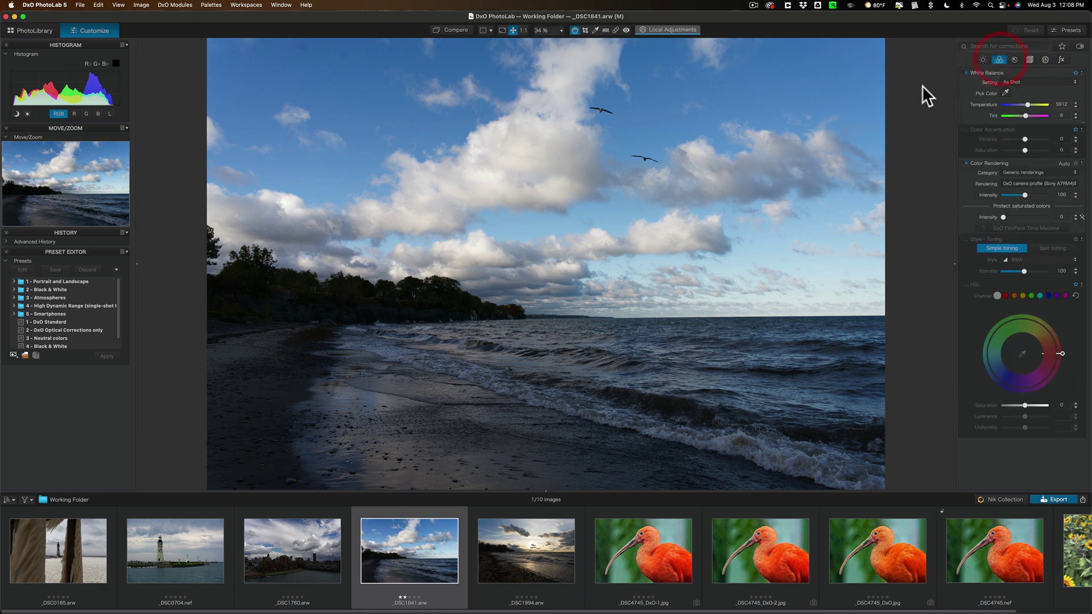
pyautogui.click(1014, 60)
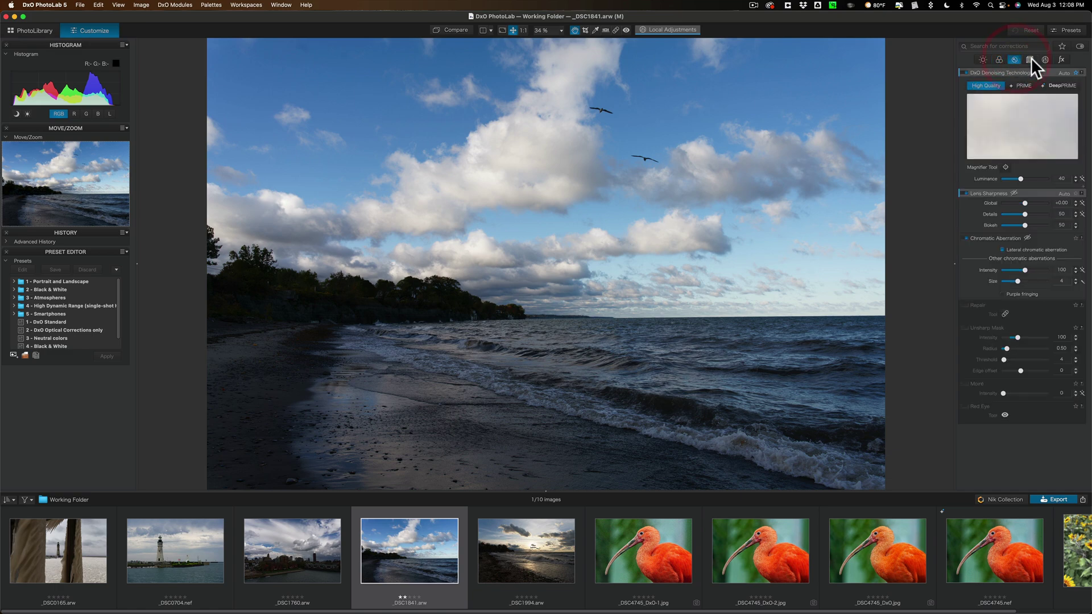
pyautogui.click(1030, 59)
pyautogui.click(1044, 59)
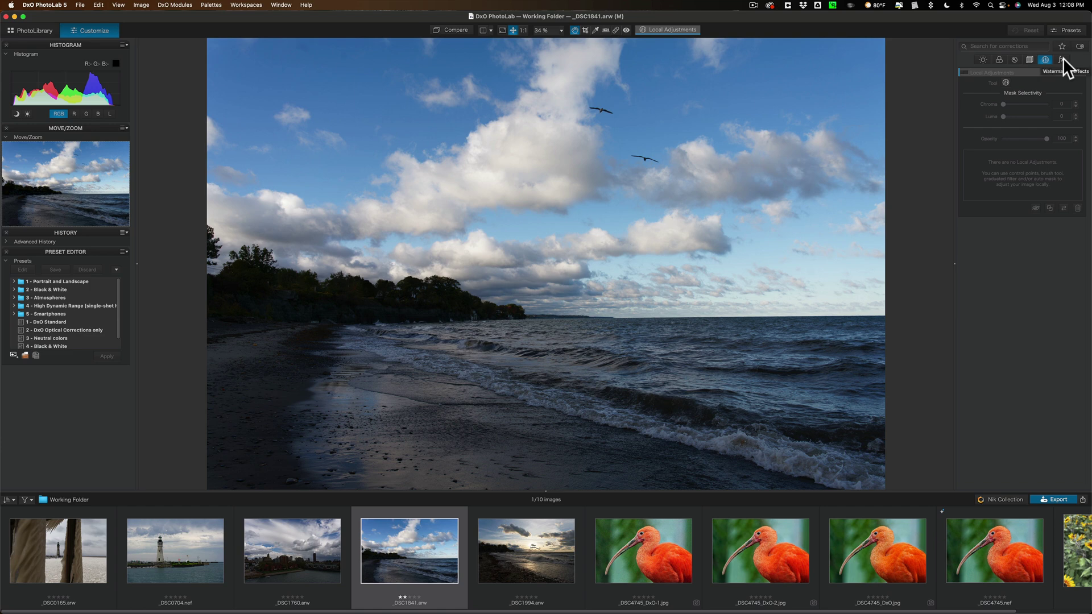
pyautogui.click(983, 58)
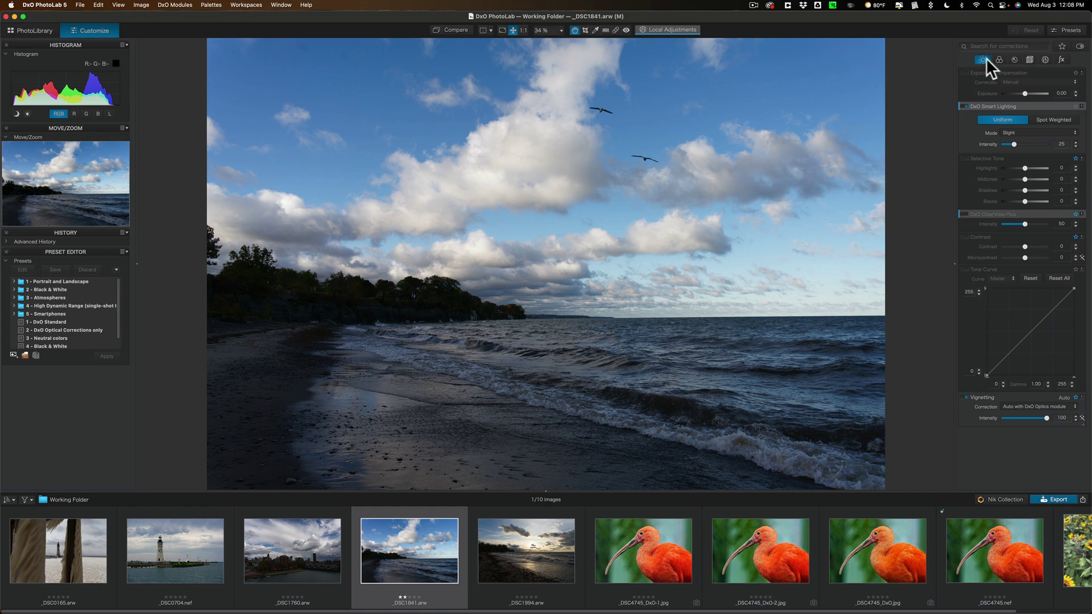
pyautogui.click(984, 58)
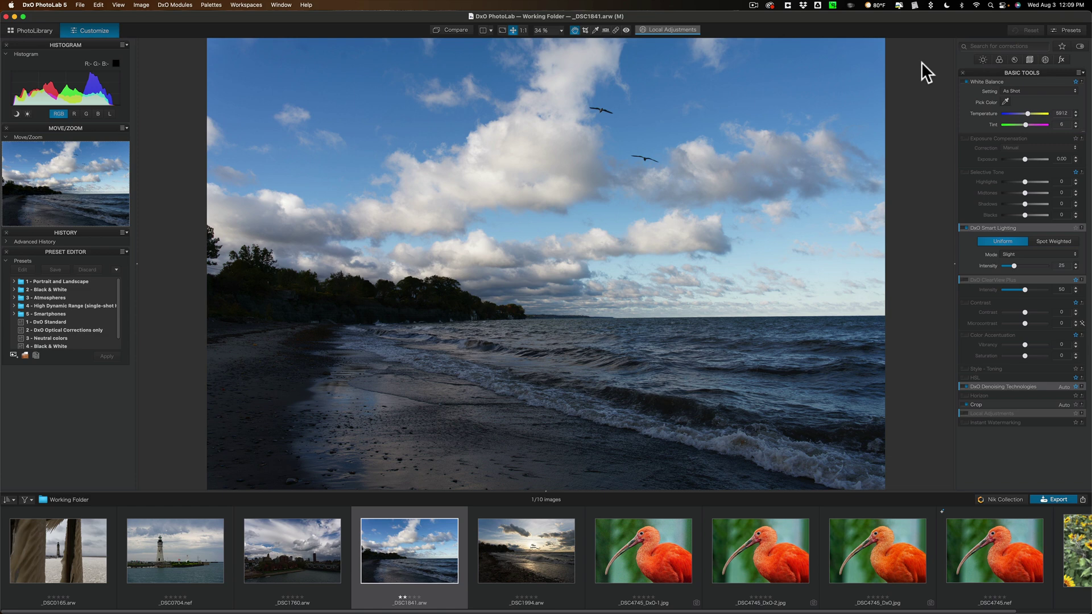
pyautogui.click(983, 59)
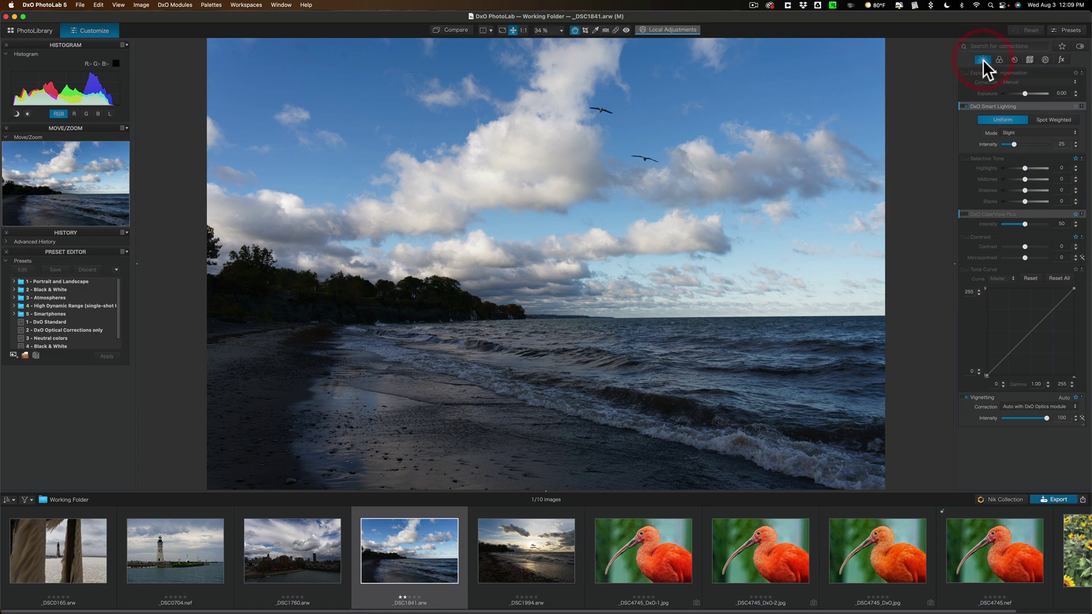
pyautogui.click(983, 59)
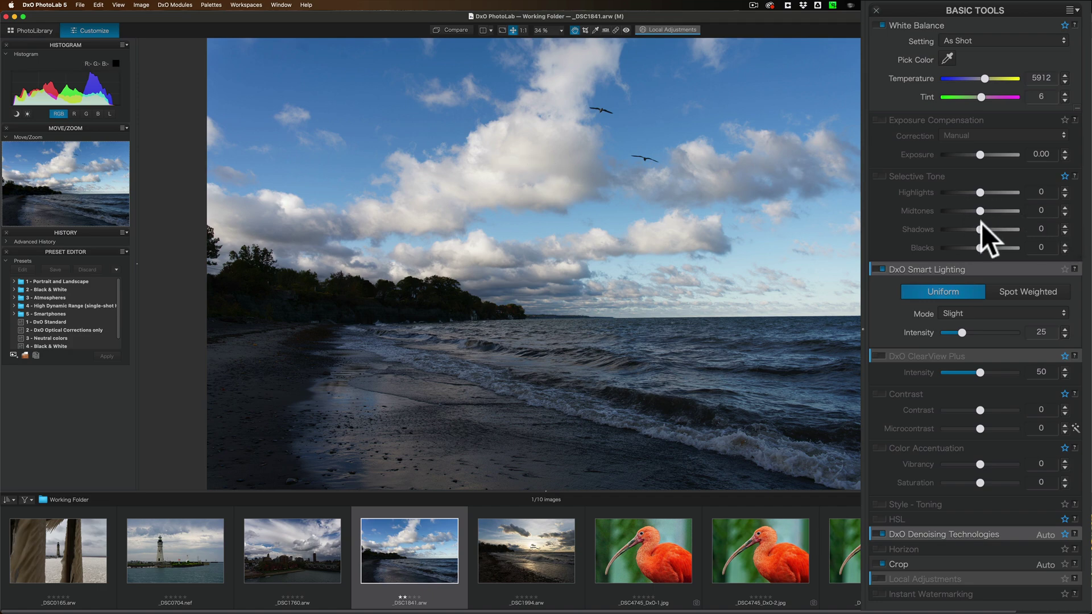
pyautogui.moveTo(979, 224); pyautogui.dragTo(1005, 227)
pyautogui.moveTo(978, 192); pyautogui.dragTo(957, 196)
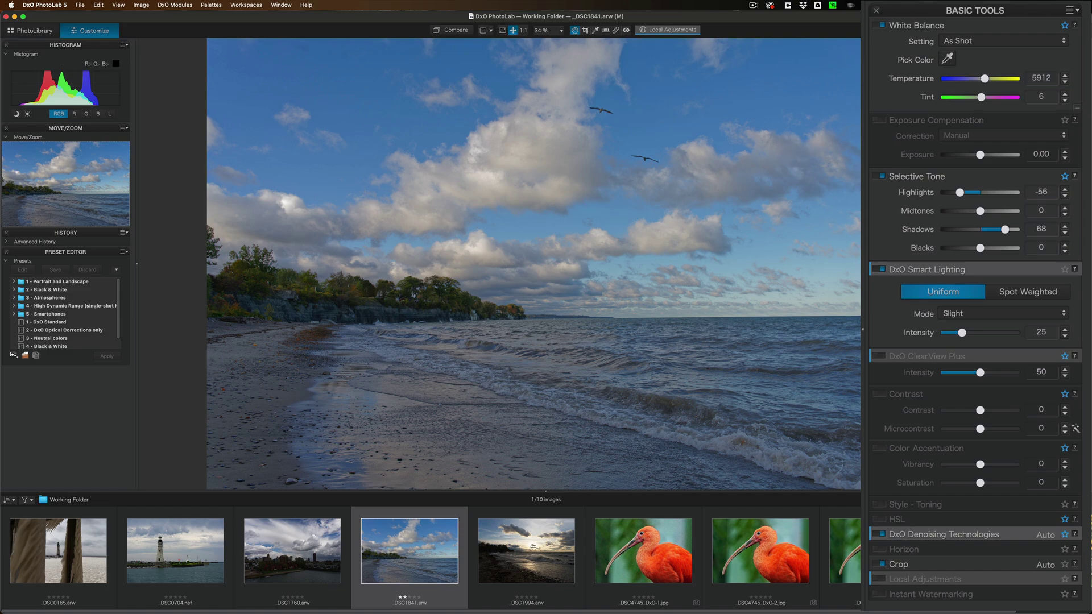
pyautogui.click(882, 176)
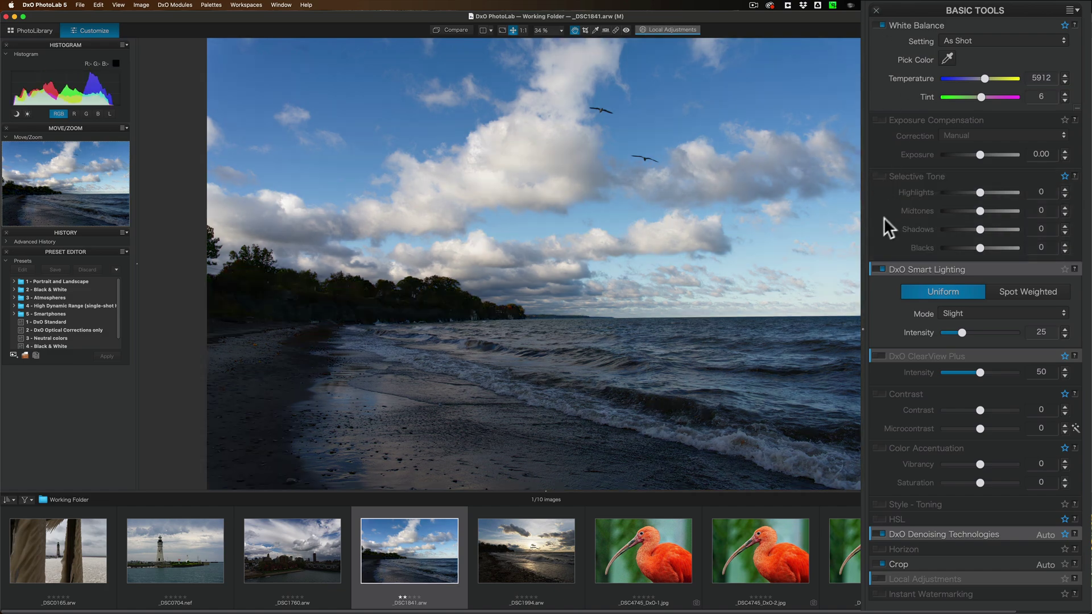
# Step: Switch Smart Lighting mode to Strong, then back to Slight
pyautogui.moveTo(908, 273)
pyautogui.moveTo(955, 272)
pyautogui.click(974, 312)
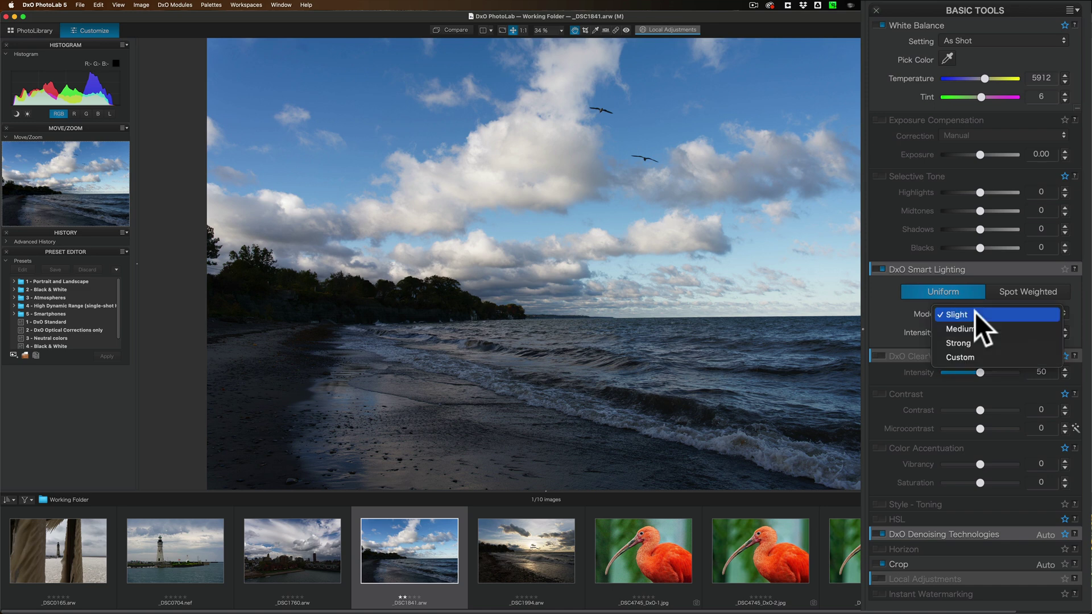
pyautogui.click(979, 341)
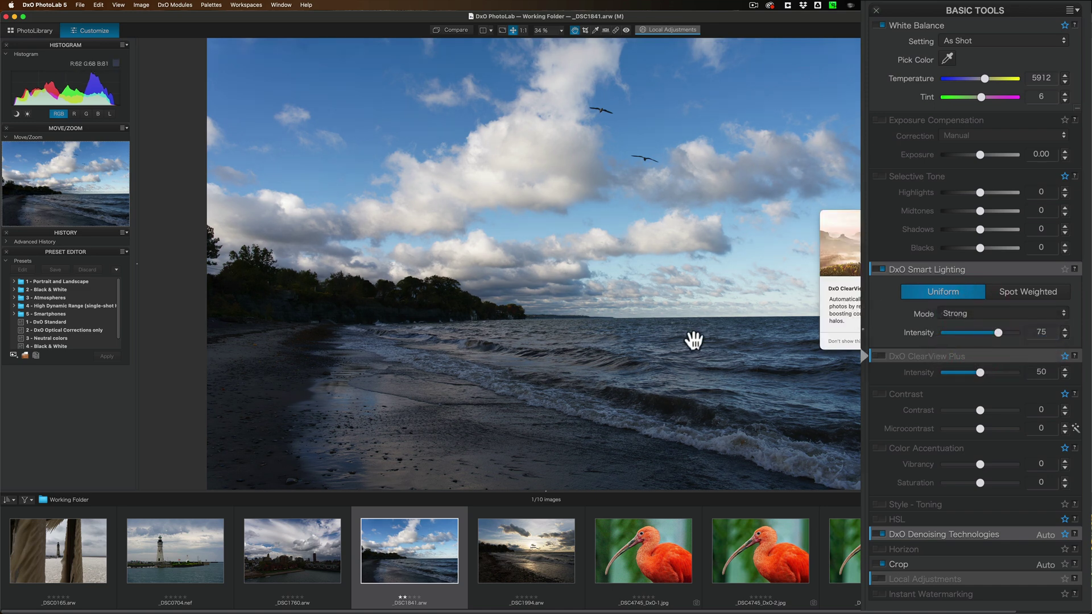
pyautogui.click(975, 314)
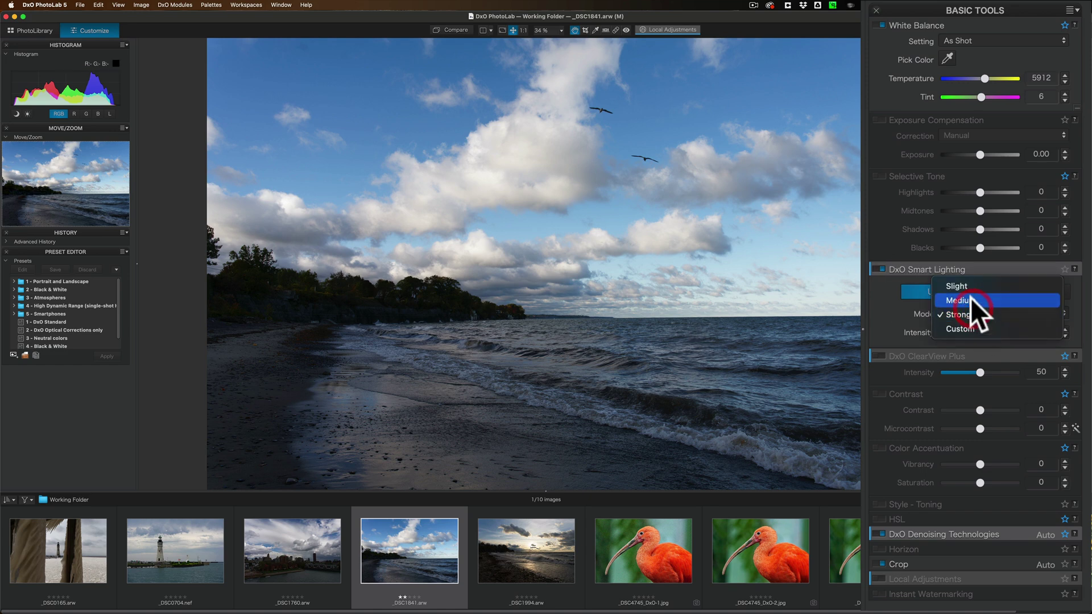
pyautogui.click(968, 290)
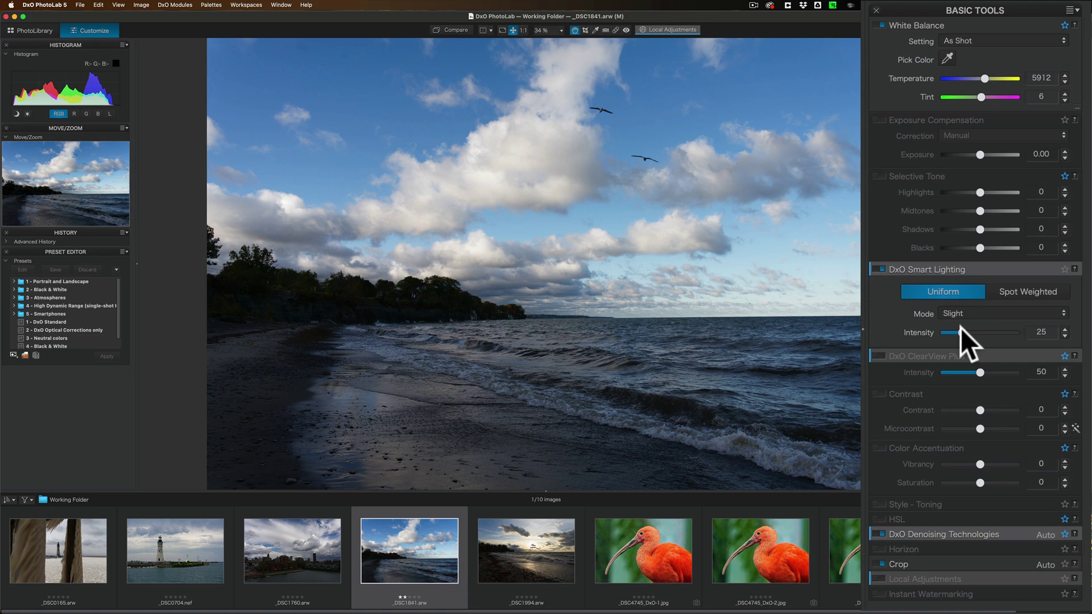
# Step: Raise Smart Lighting intensity to 64, try Strong mode, then settle on Slight at 25
pyautogui.moveTo(960, 327); pyautogui.dragTo(981, 311)
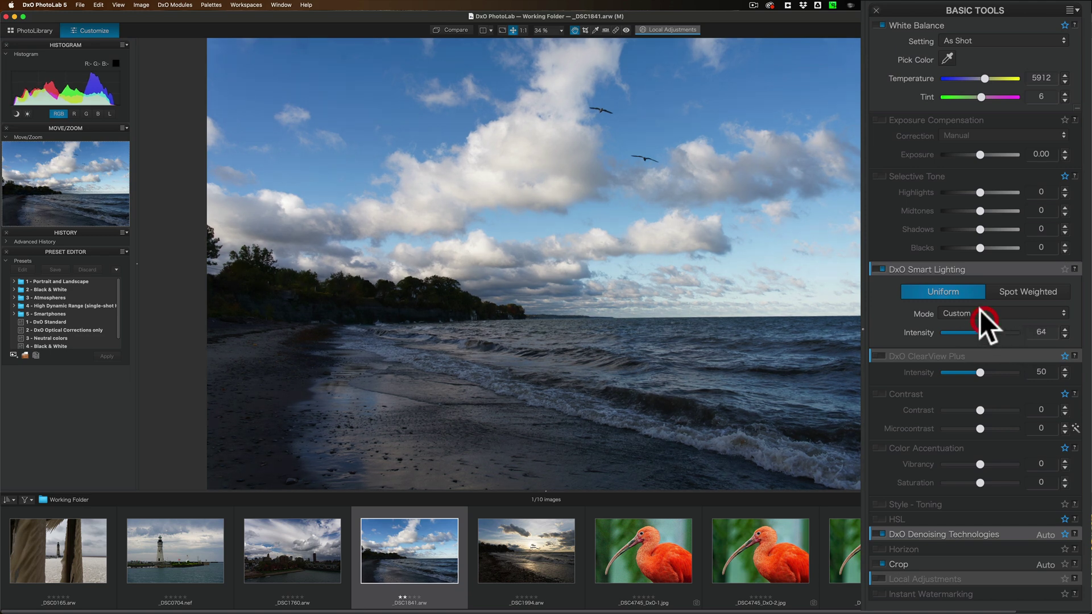
pyautogui.click(979, 313)
pyautogui.click(972, 298)
pyautogui.click(971, 312)
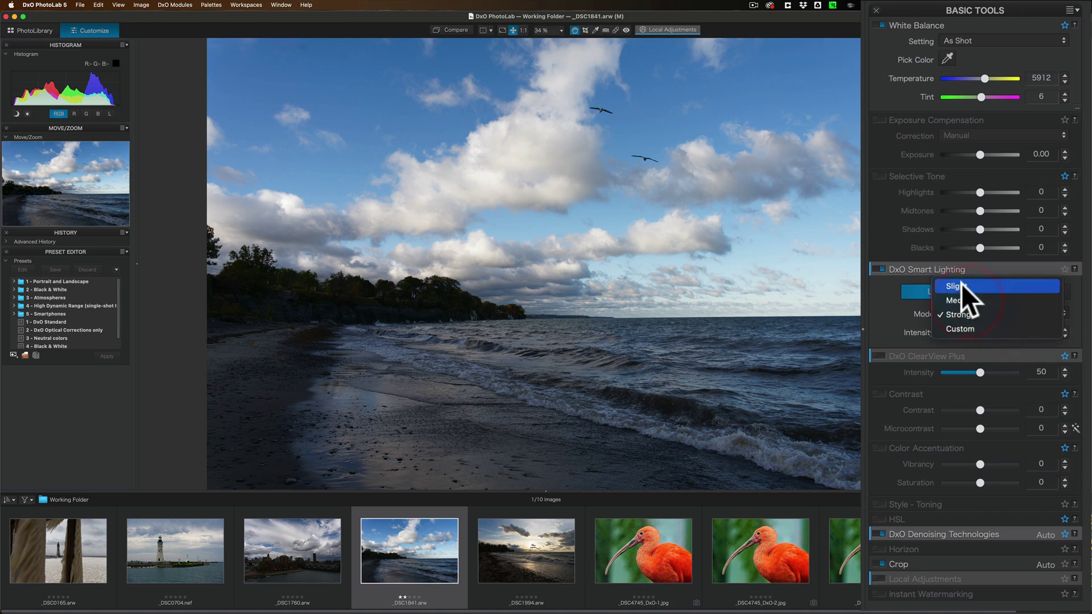
pyautogui.click(961, 284)
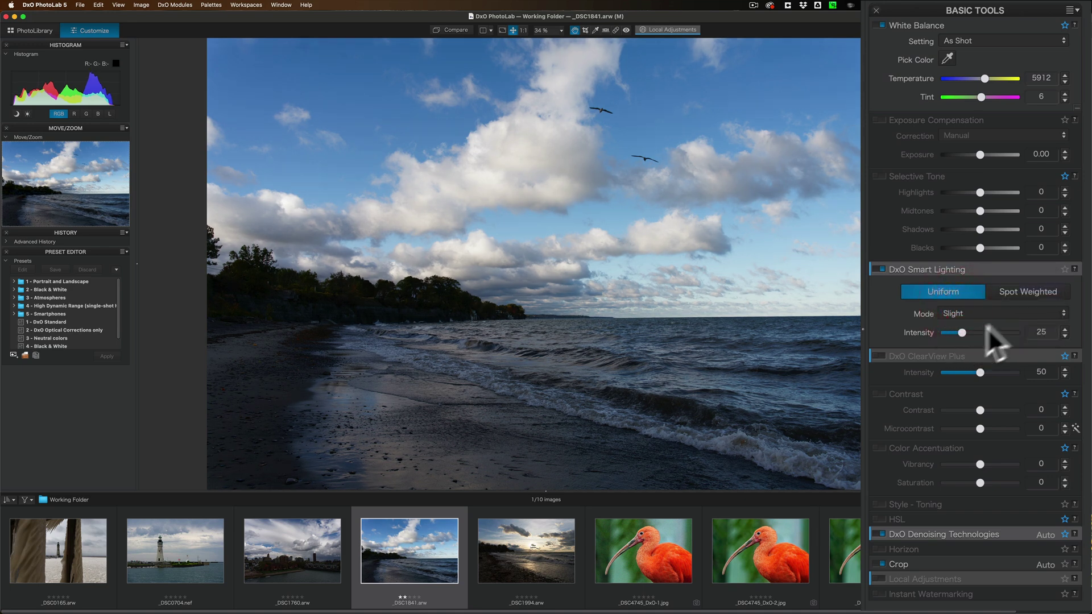
# Step: Make Smart Lighting Spot Weighted with a priority rectangle drawn over the treeline
pyautogui.click(1024, 292)
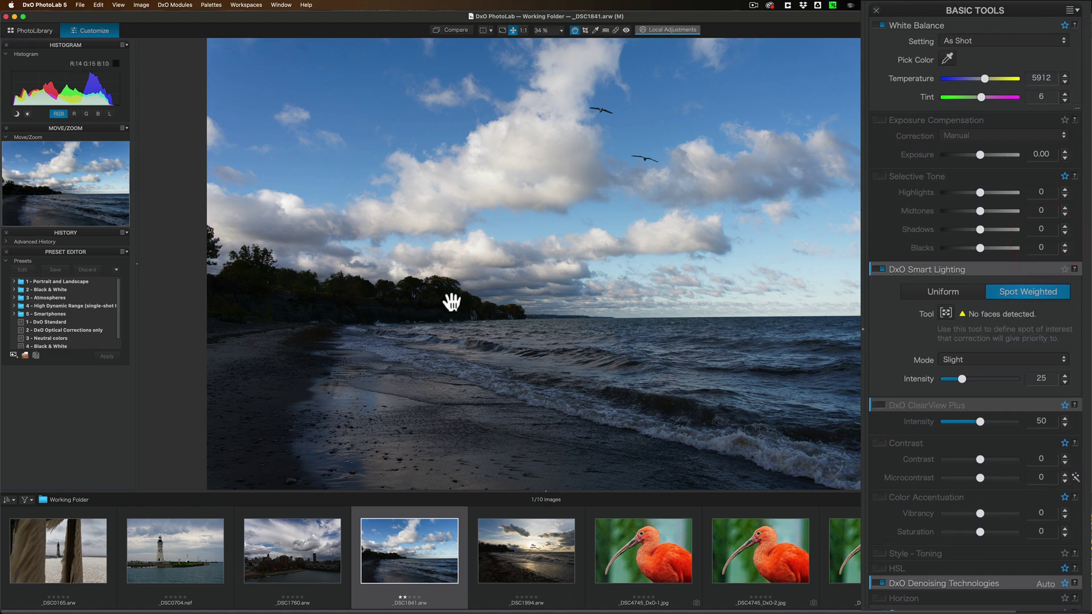
pyautogui.click(946, 313)
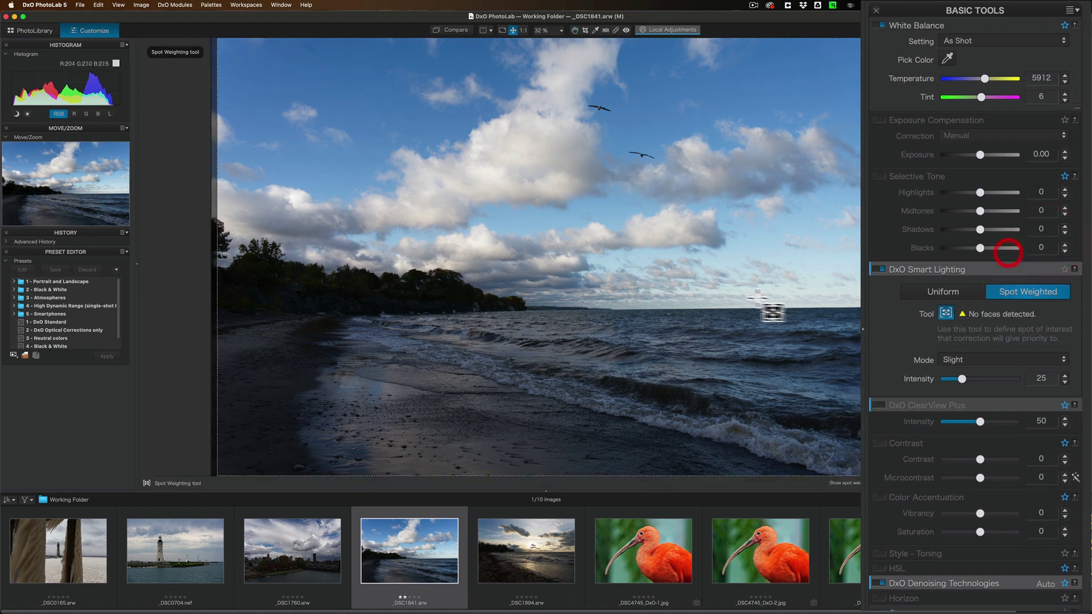
pyautogui.moveTo(442, 281)
pyautogui.mouseDown()
pyautogui.moveTo(488, 302)
pyautogui.moveTo(462, 312)
pyautogui.moveTo(475, 311)
pyautogui.moveTo(448, 305)
pyautogui.moveTo(459, 310)
pyautogui.mouseUp()
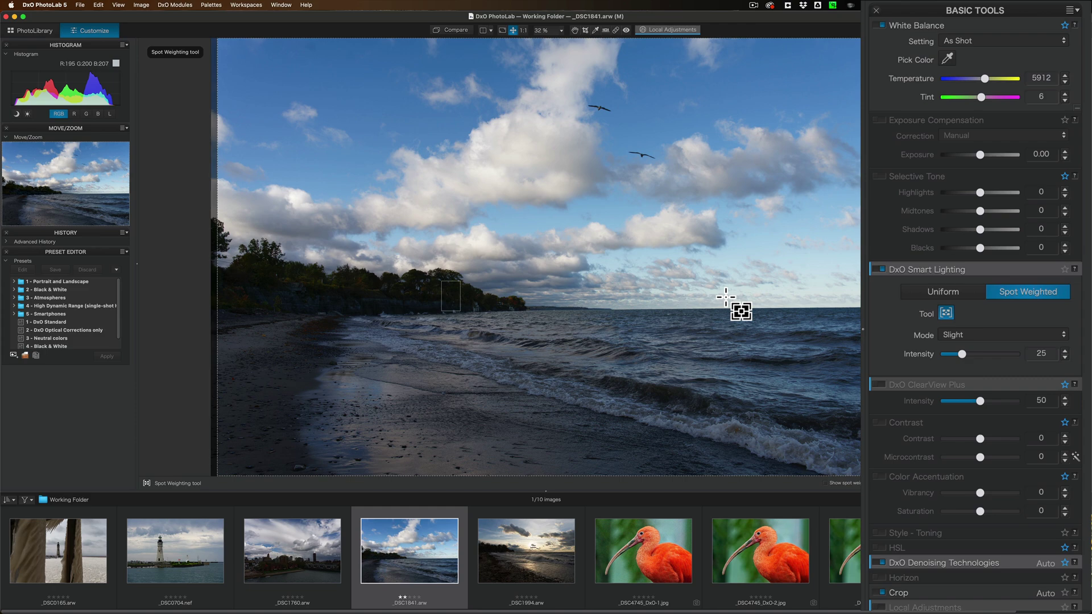
pyautogui.click(948, 313)
# Step: Set Smart Lighting back to Uniform and enable ClearView Plus at 50, toggling it to compare
pyautogui.click(942, 291)
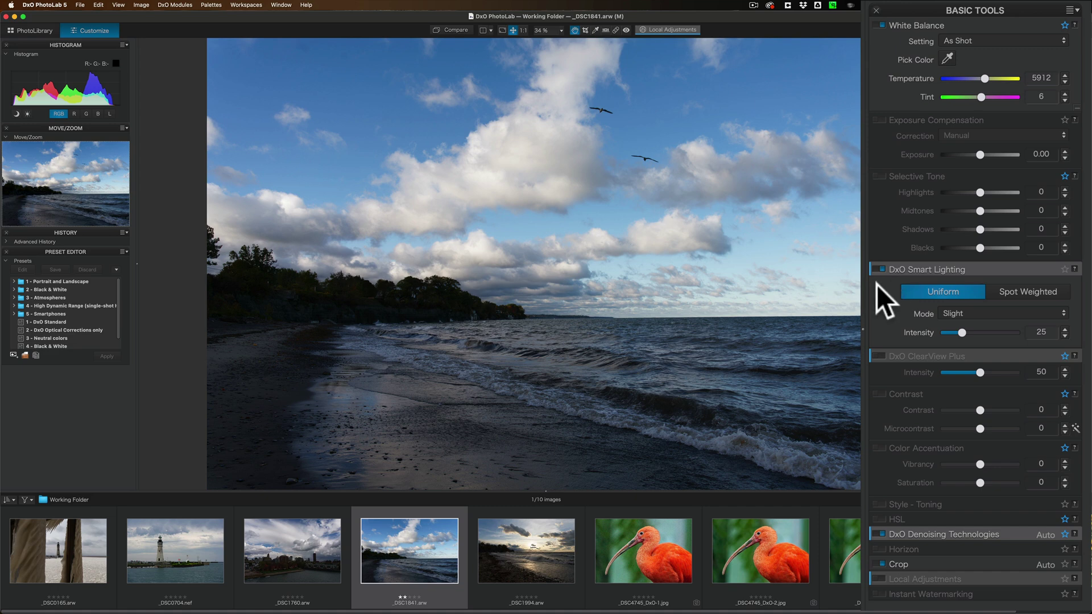
pyautogui.moveTo(912, 358)
pyautogui.click(881, 356)
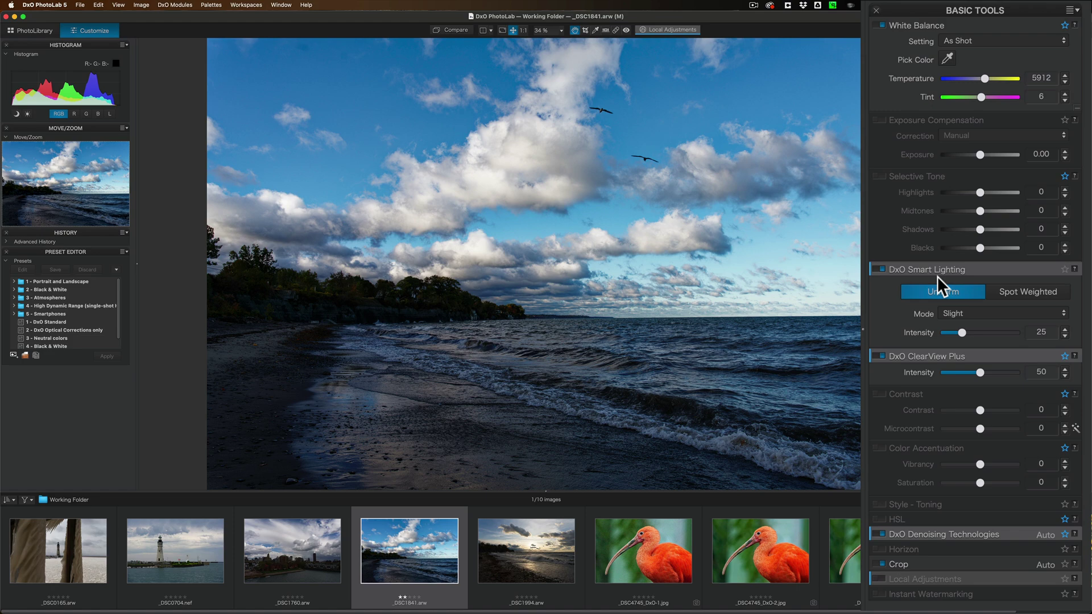
pyautogui.click(875, 355)
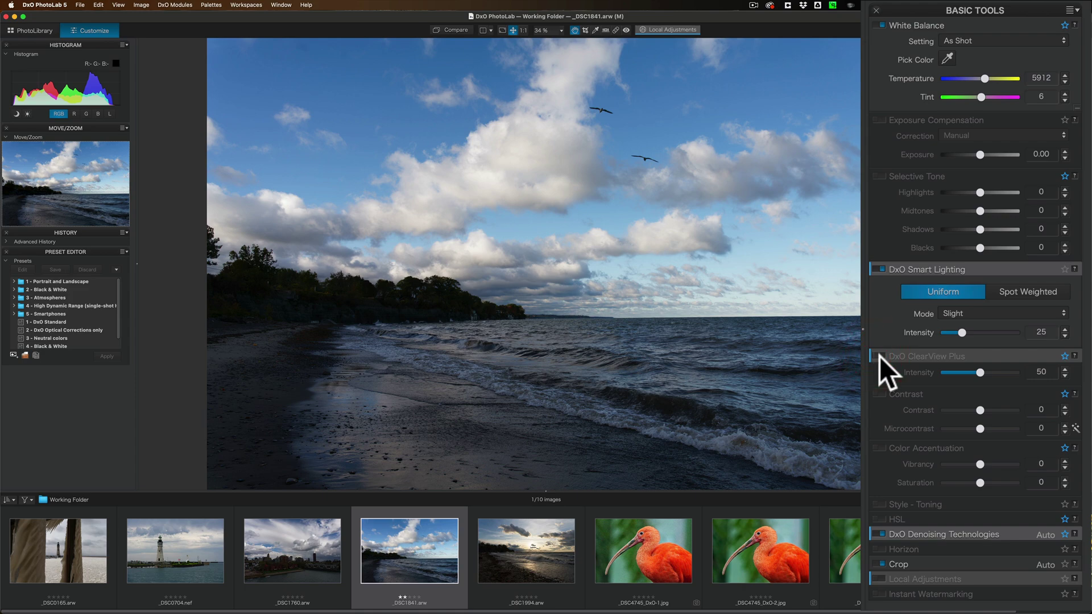
pyautogui.click(883, 356)
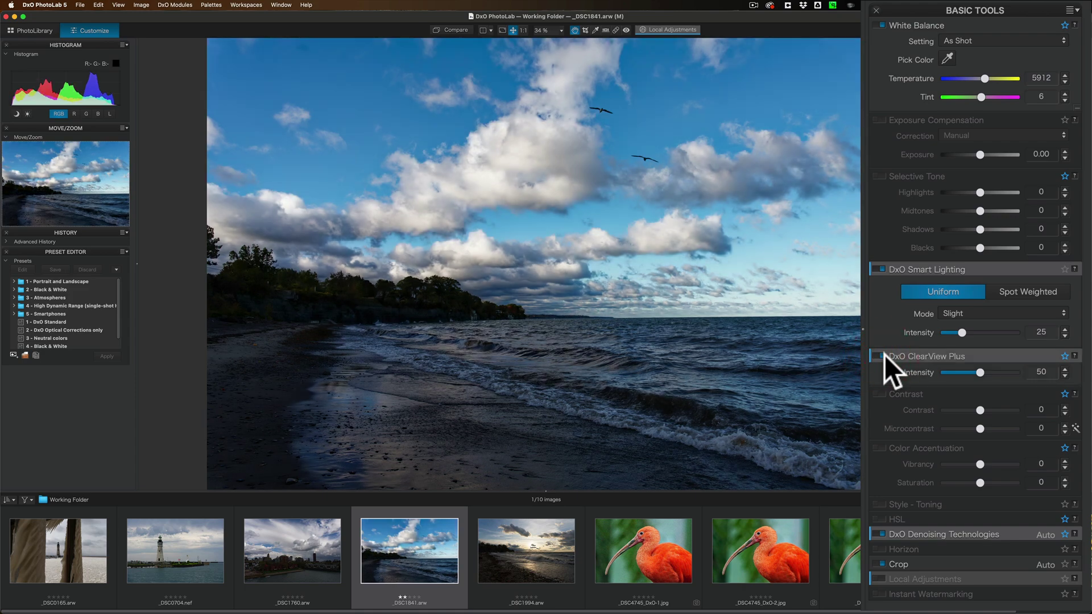
pyautogui.moveTo(919, 359)
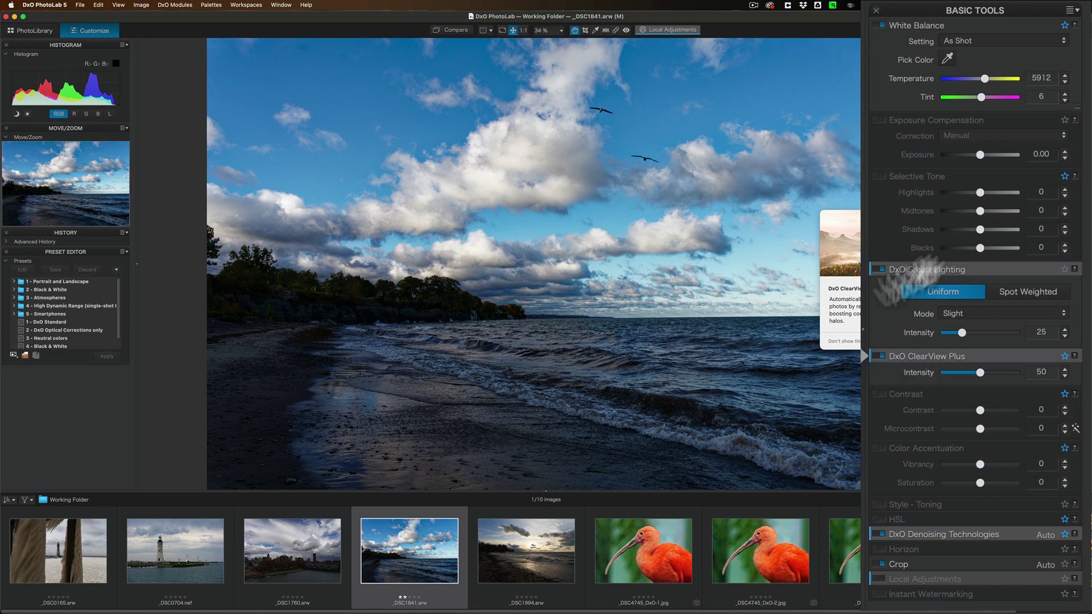
pyautogui.moveTo(887, 347)
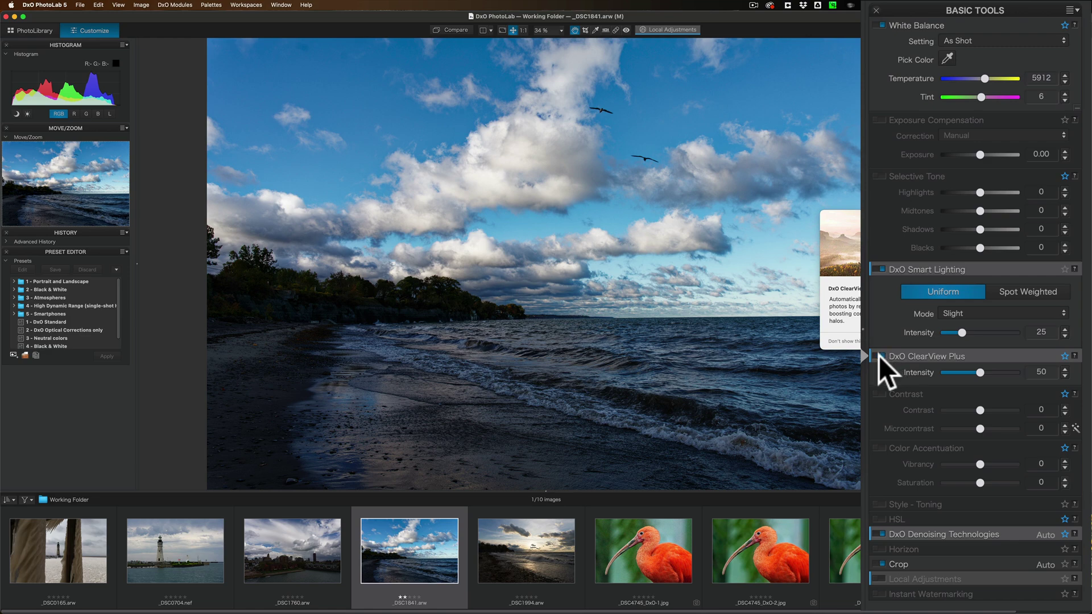
pyautogui.click(880, 357)
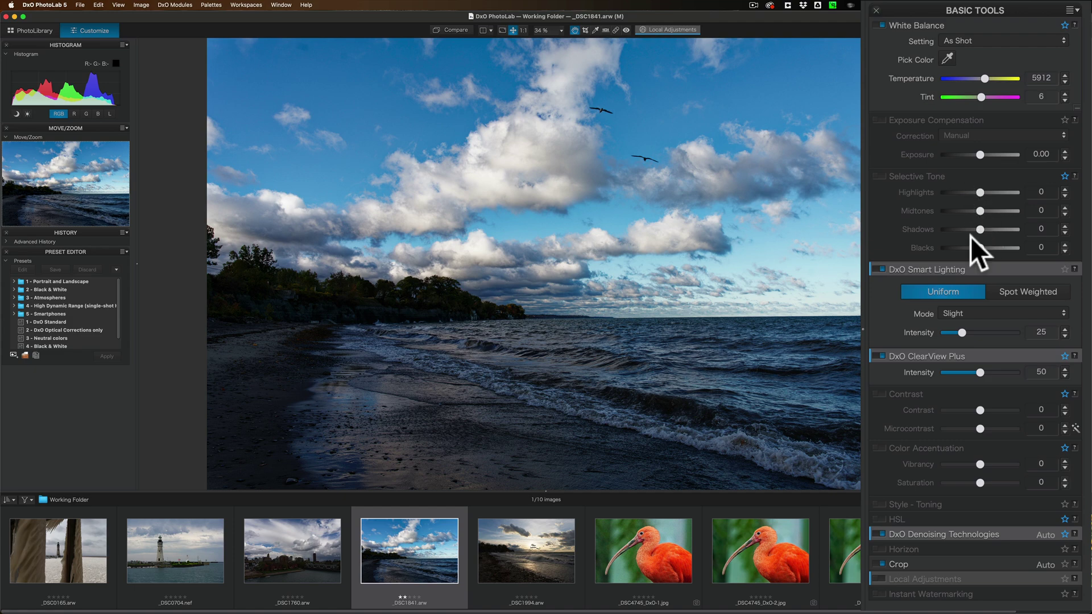
pyautogui.moveTo(894, 358)
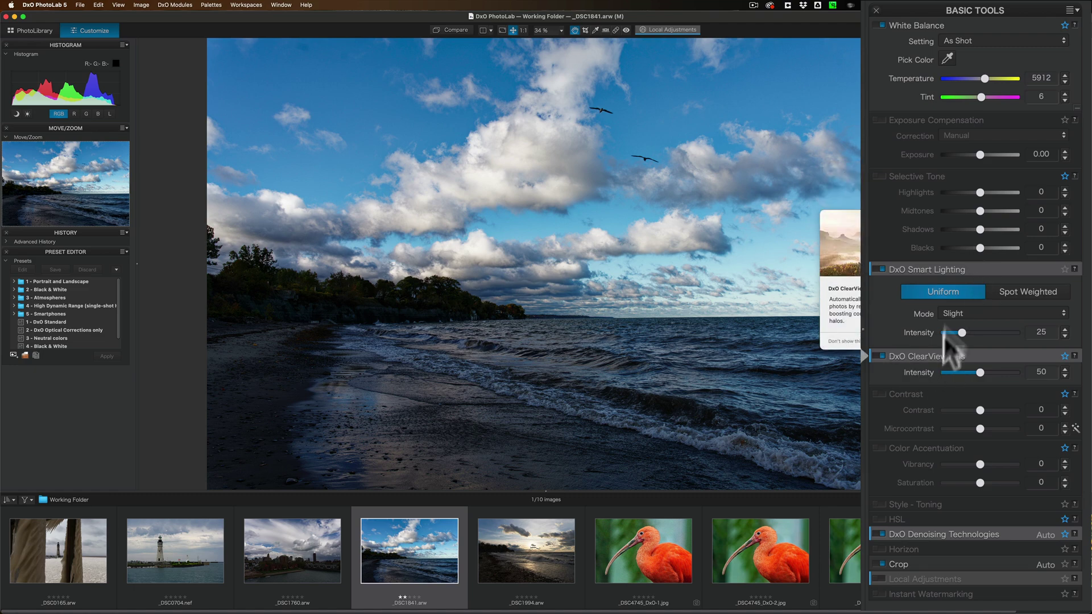
# Step: Raise Selective Tone Shadows to 65 and lower Blacks to -7
pyautogui.moveTo(980, 227); pyautogui.dragTo(986, 197)
pyautogui.moveTo(977, 245); pyautogui.dragTo(974, 244)
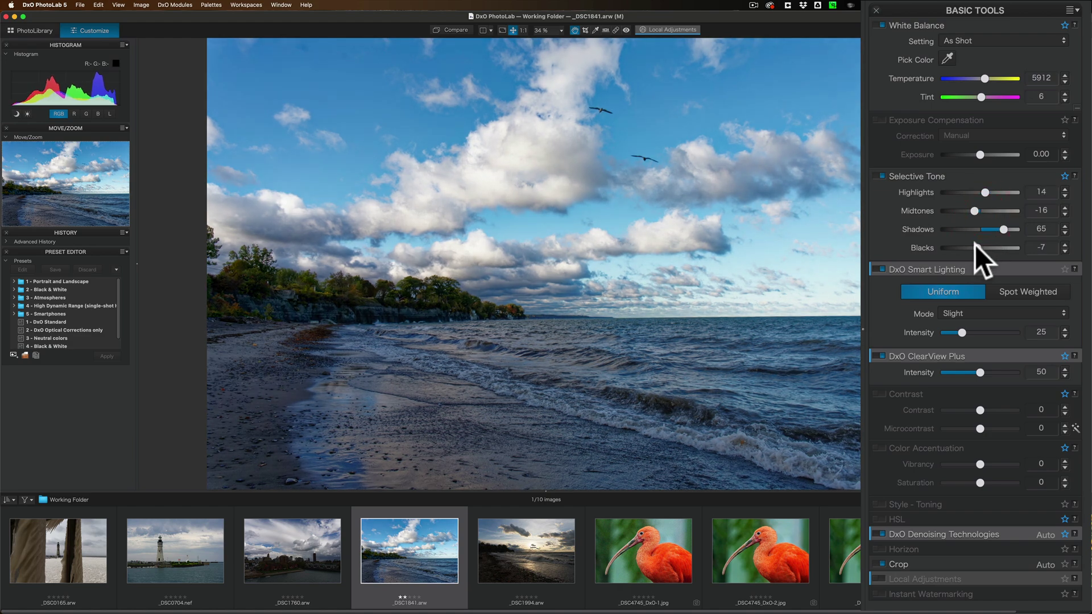
pyautogui.click(978, 245)
pyautogui.click(881, 394)
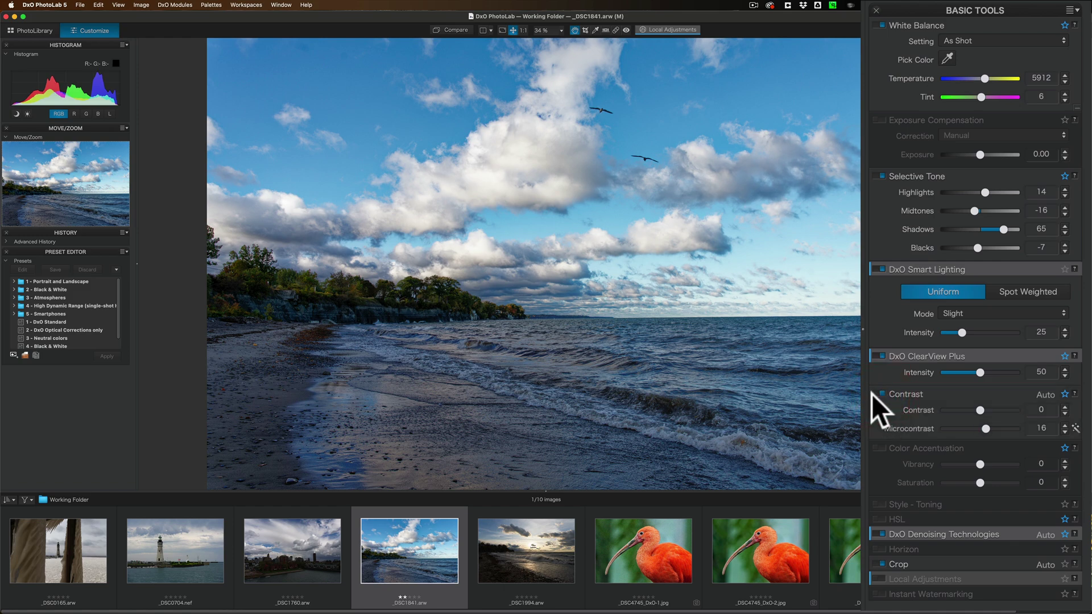
pyautogui.click(872, 394)
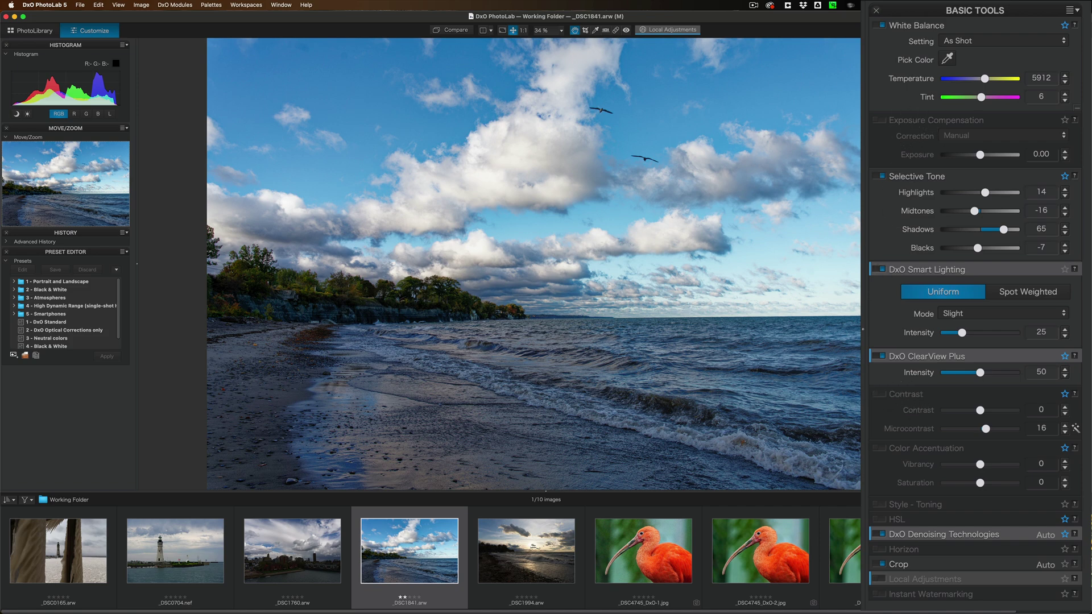
pyautogui.click(1072, 12)
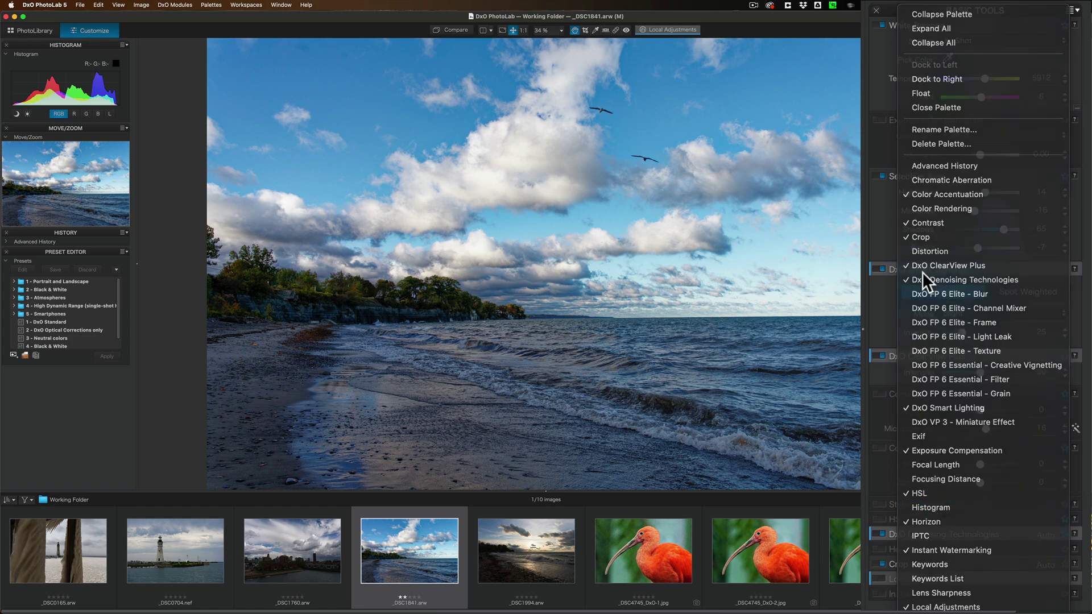
pyautogui.click(909, 245)
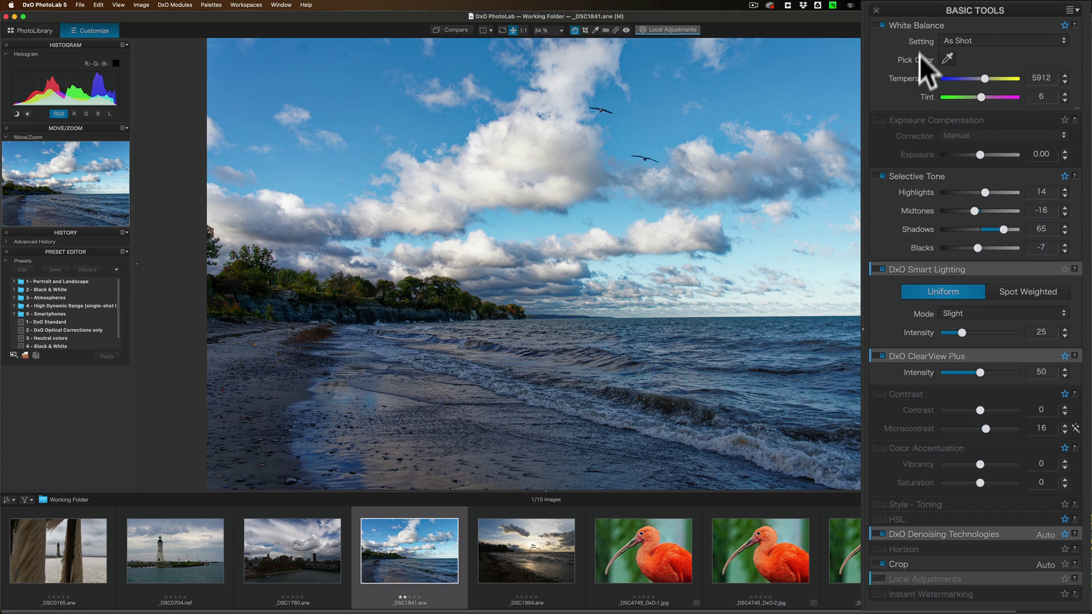
# Step: Apply the Shade white balance preset, then adjust to Temperature 4862 and Tint 67
pyautogui.click(967, 39)
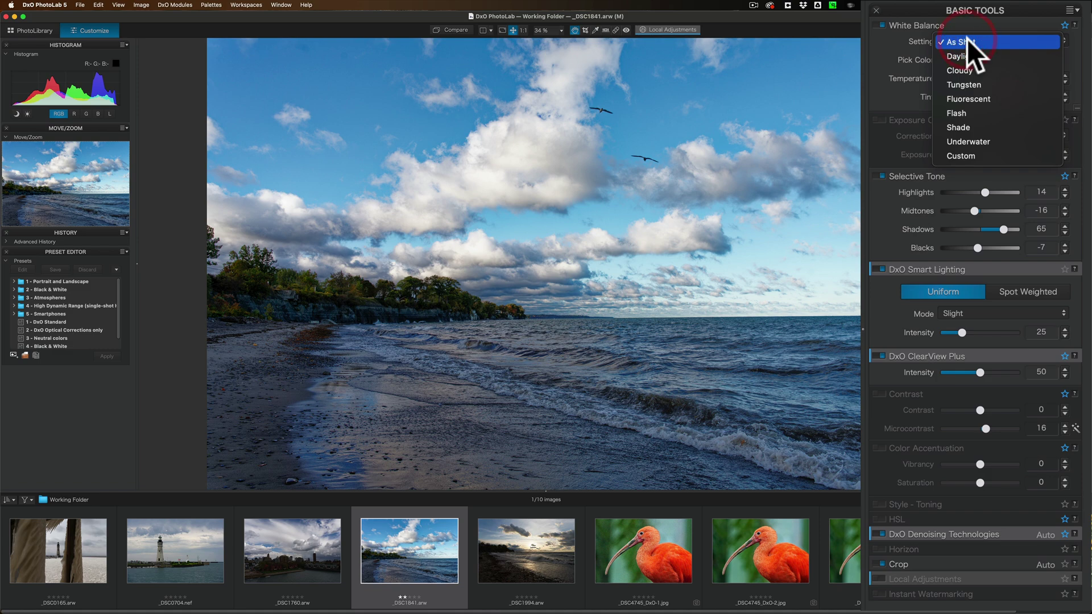
pyautogui.click(978, 127)
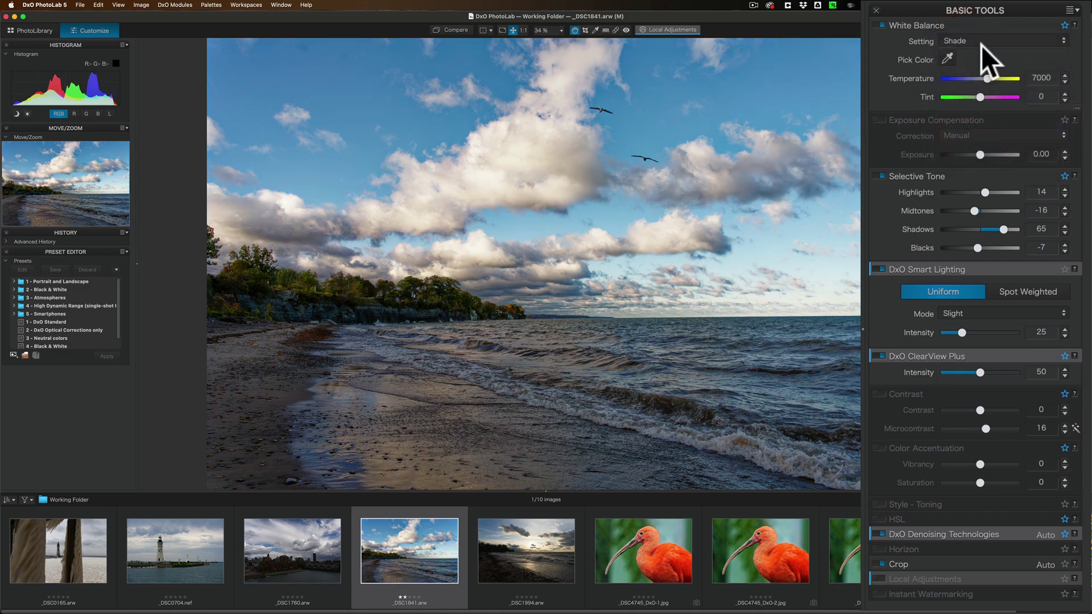
pyautogui.moveTo(983, 76)
pyautogui.mouseDown()
pyautogui.moveTo(973, 76)
pyautogui.moveTo(990, 94)
pyautogui.mouseUp()
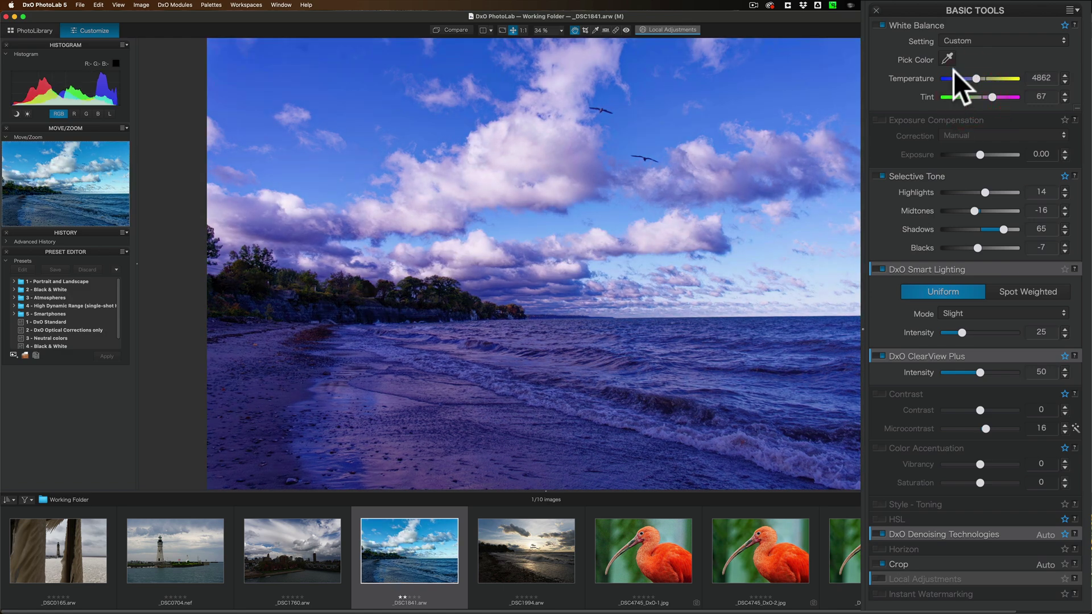
# Step: Sample a white cloud with the Pick Color eyedropper, giving Temperature 5873 and Tint 3
pyautogui.click(945, 58)
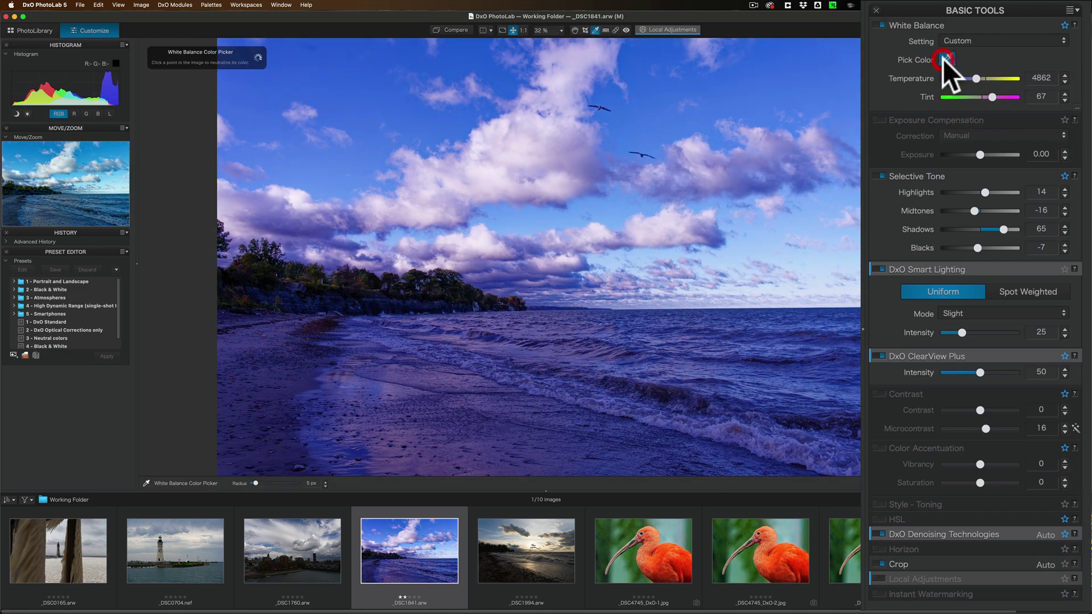
pyautogui.click(566, 151)
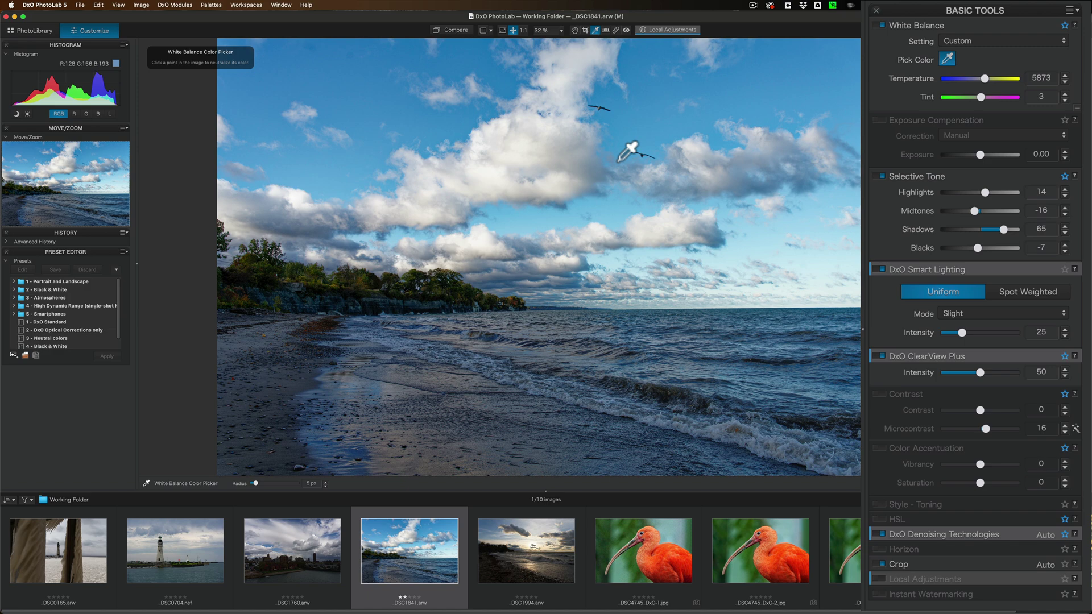
pyautogui.click(945, 58)
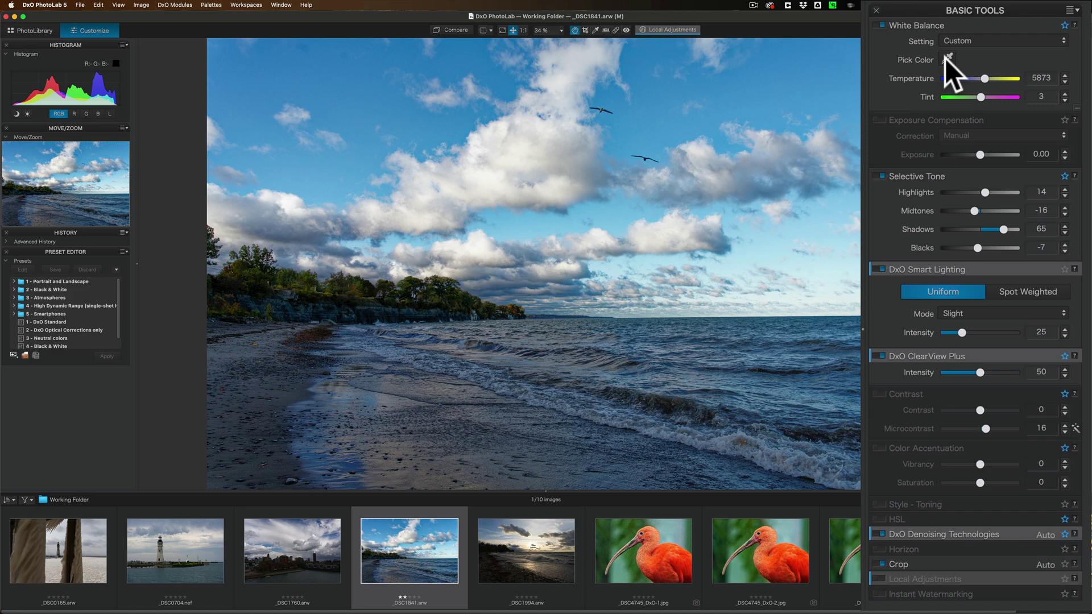